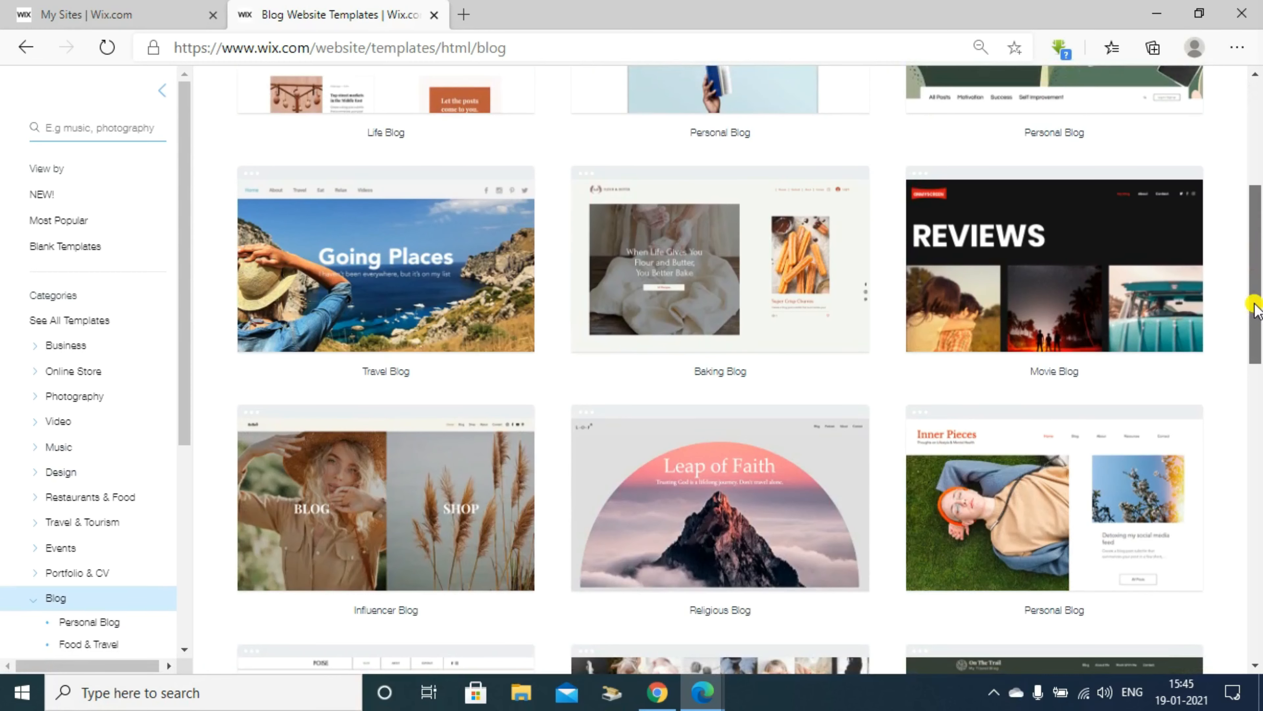
# Browse the blog website templates on pages 1 and 3, and return to the first page.
pyautogui.moveTo(1255, 309); pyautogui.dragTo(1260, 415)
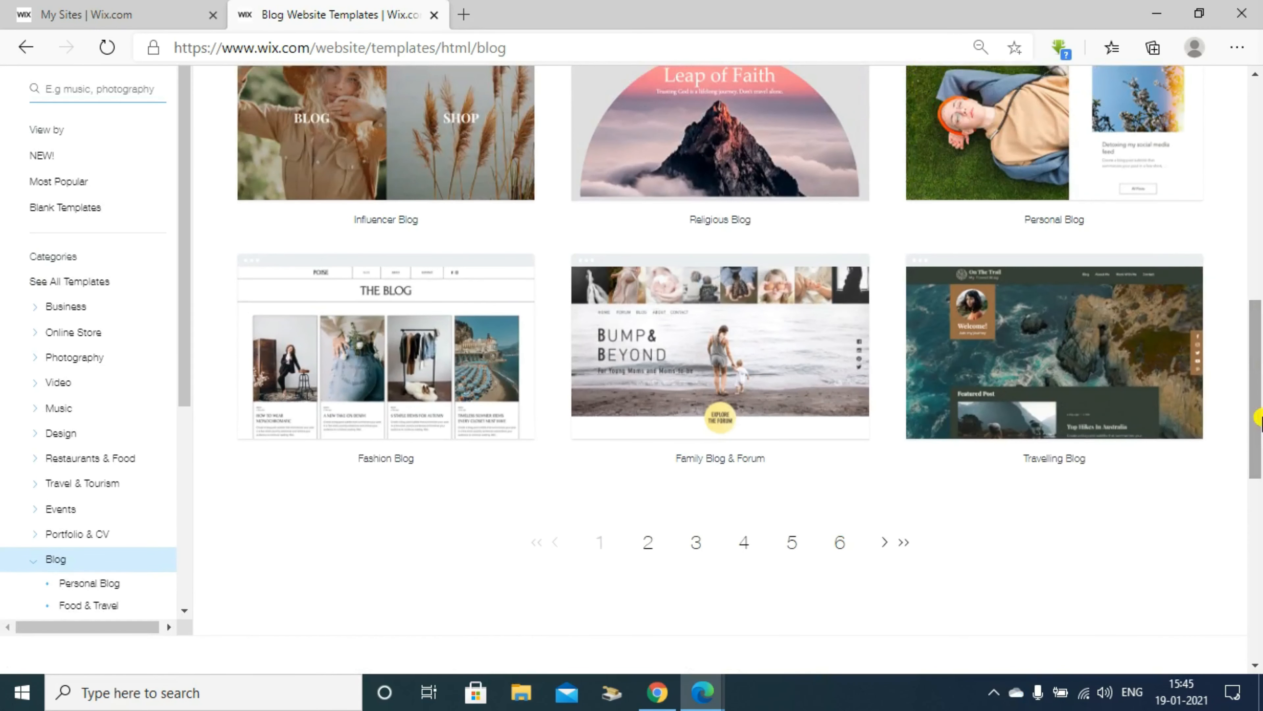
pyautogui.click(696, 542)
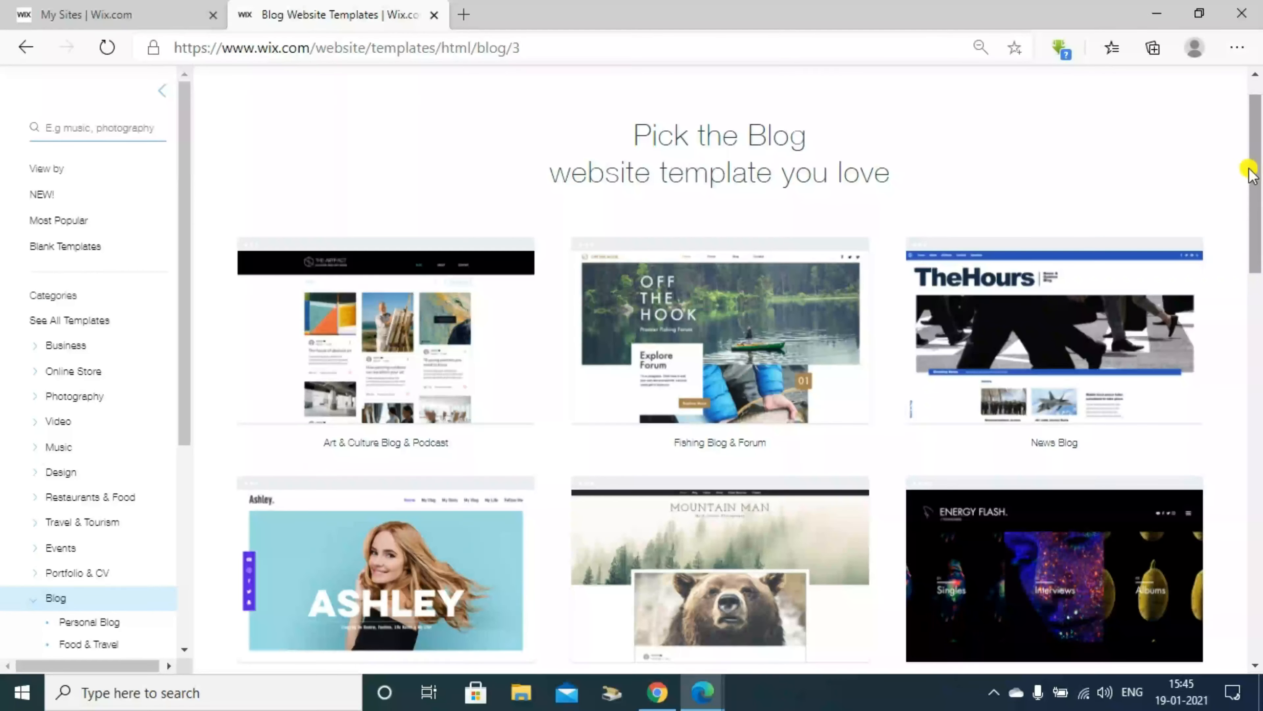
pyautogui.moveTo(1251, 172); pyautogui.dragTo(1258, 383)
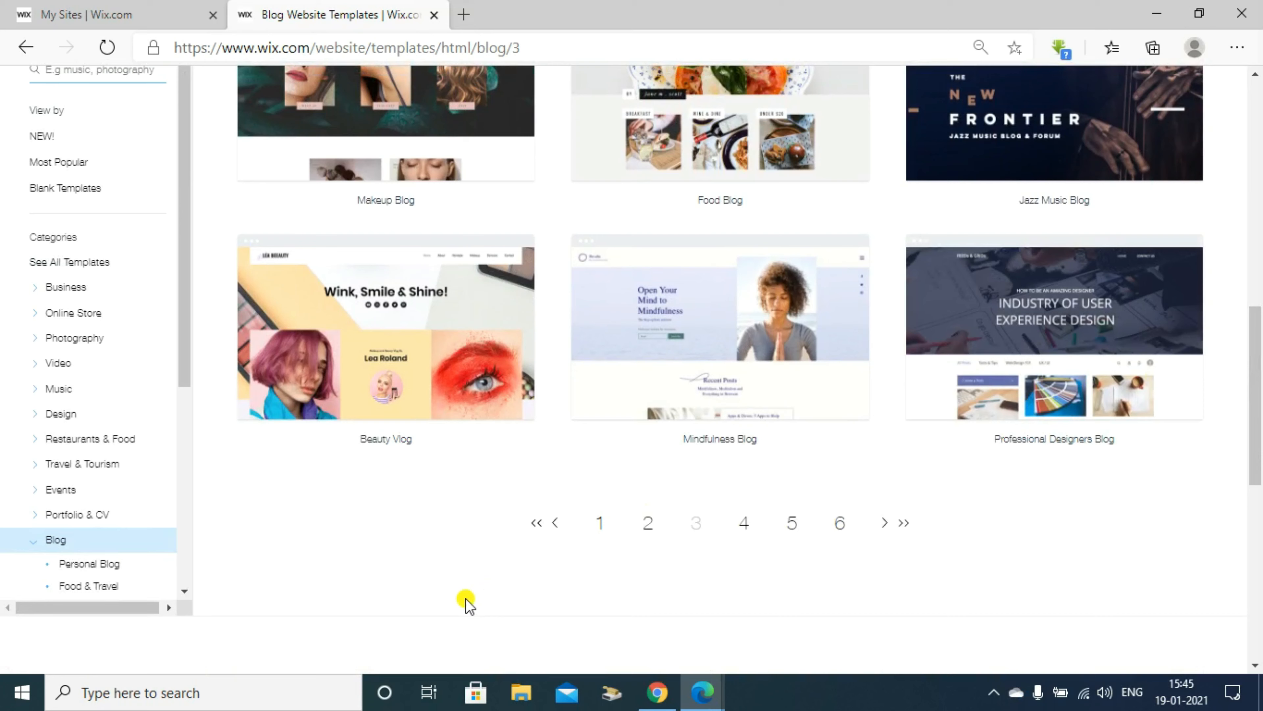
pyautogui.click(613, 521)
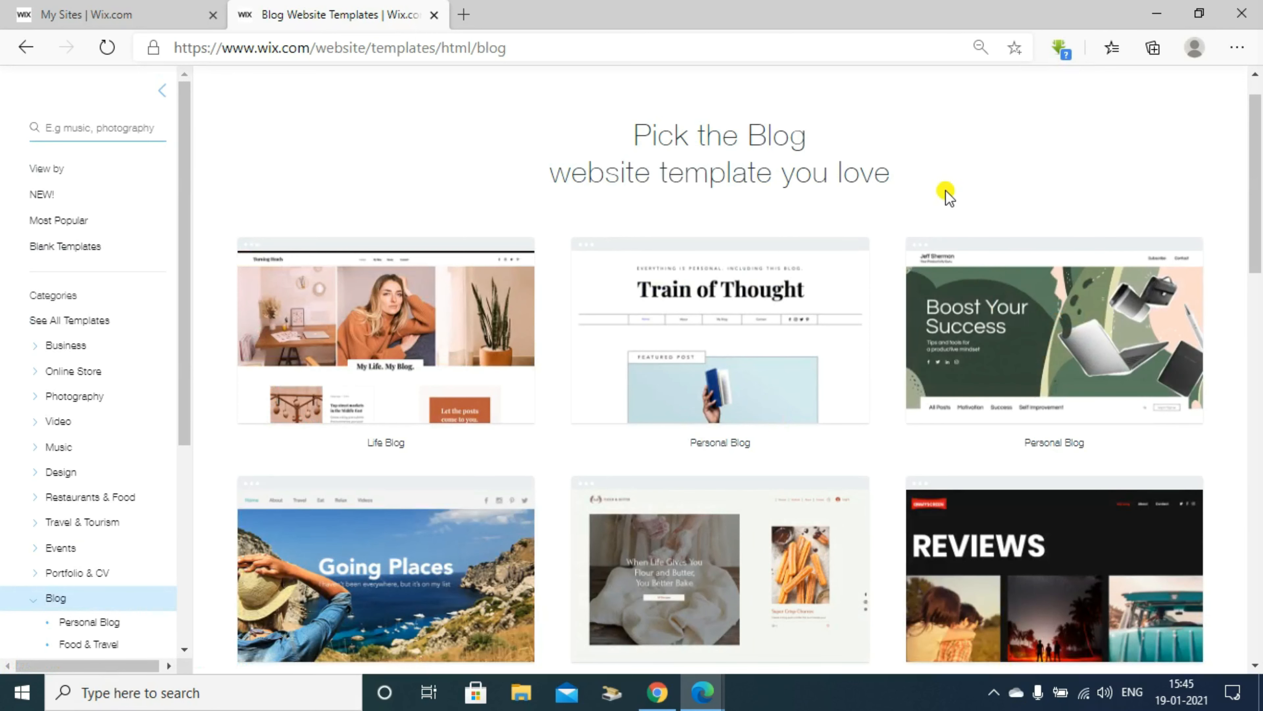
# Preview the Travel Blog template "Going Places" from the blog template gallery.
pyautogui.moveTo(394, 535)
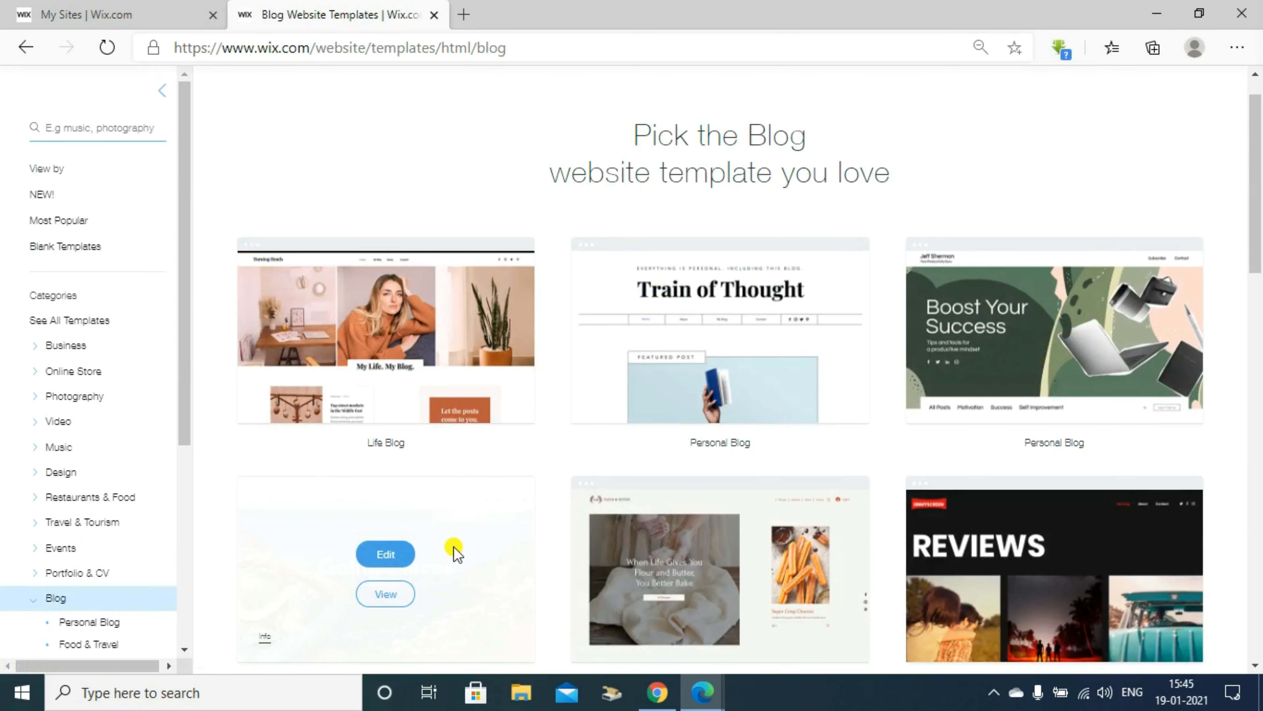
pyautogui.click(362, 599)
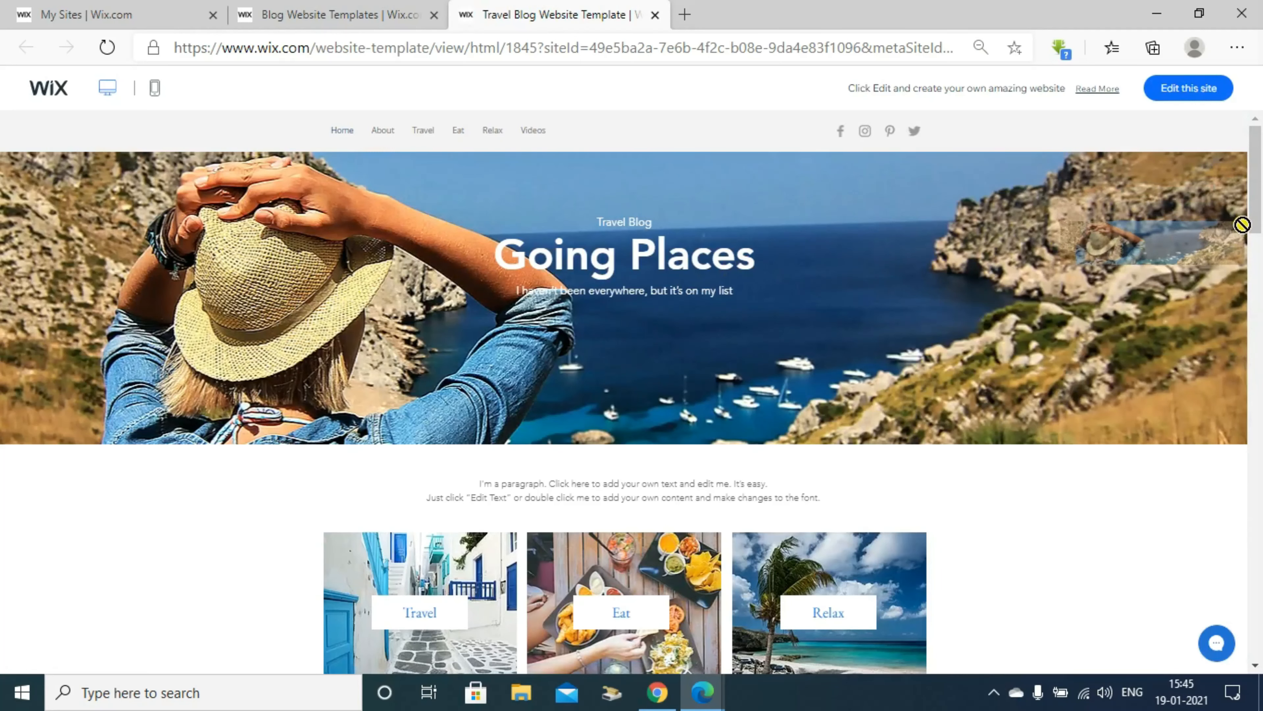
pyautogui.moveTo(1258, 202)
pyautogui.mouseDown()
pyautogui.moveTo(1259, 642)
pyautogui.moveTo(1258, 200)
pyautogui.mouseUp()
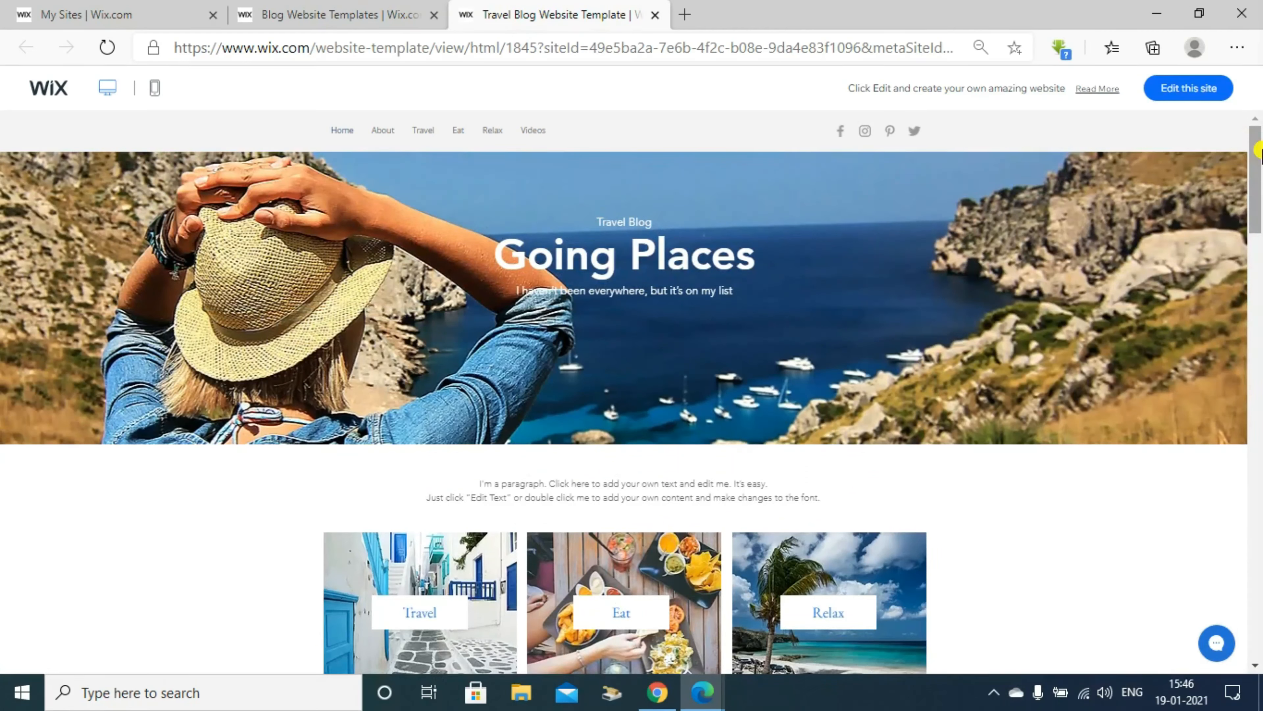
# Start editing the Travel Blog template in full screen and dismiss the welcome dialog.
pyautogui.click(1172, 103)
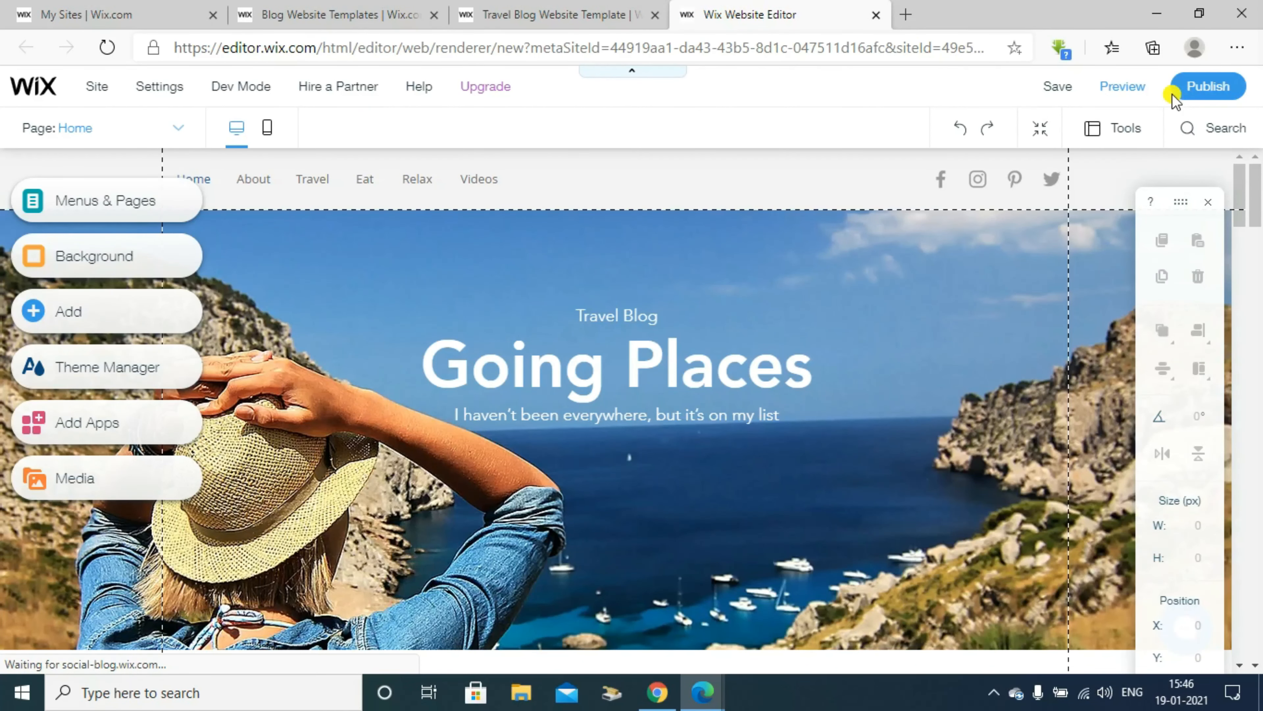
pyautogui.hotkey('ctrl', '-')
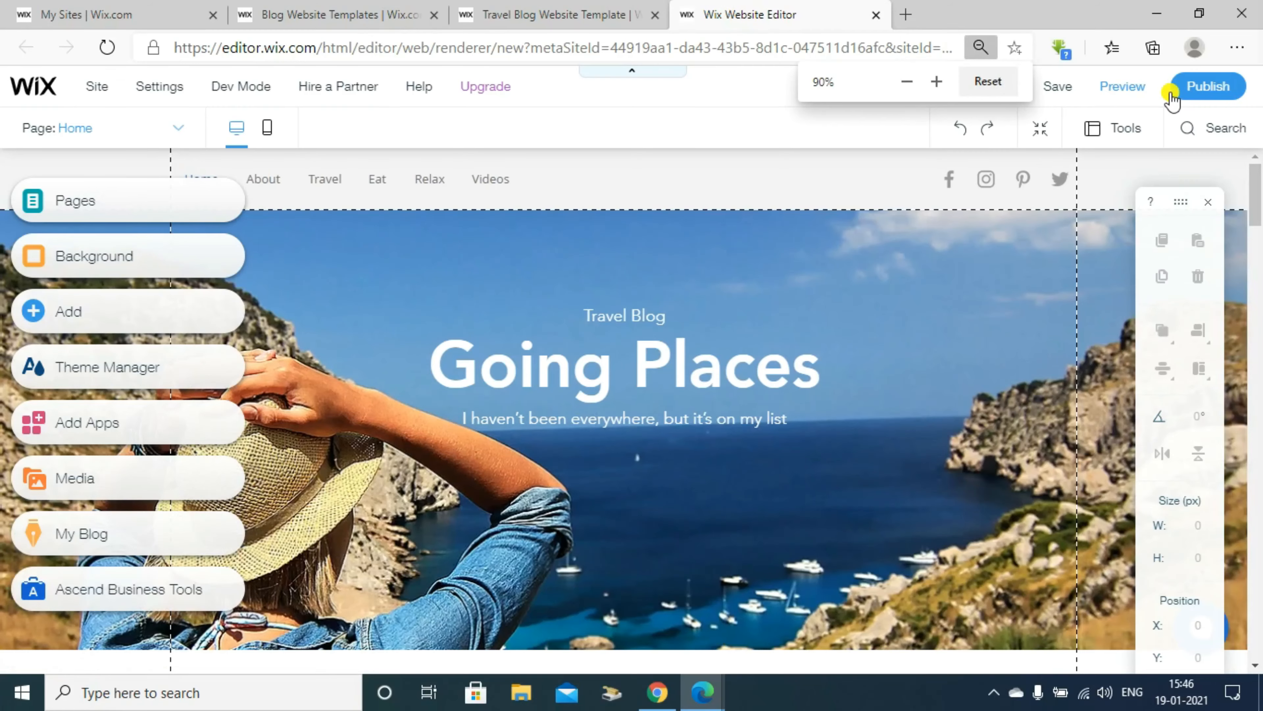
pyautogui.press('F11')
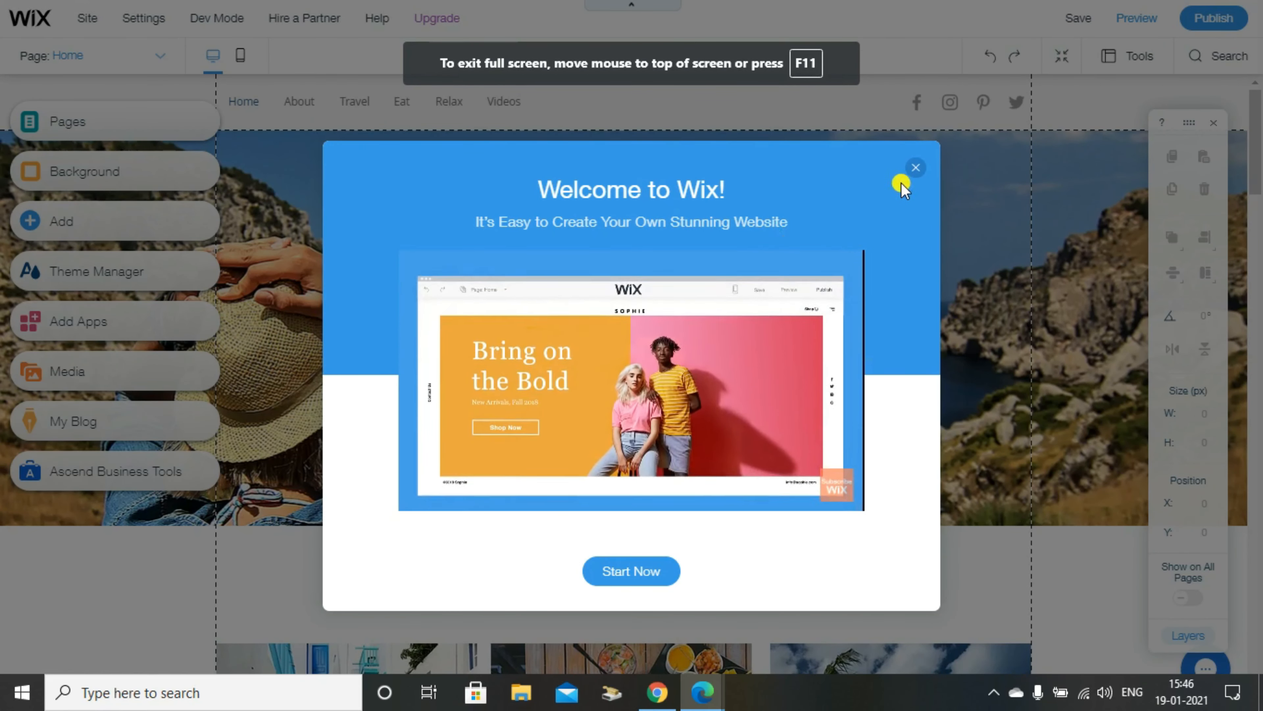
pyautogui.click(914, 169)
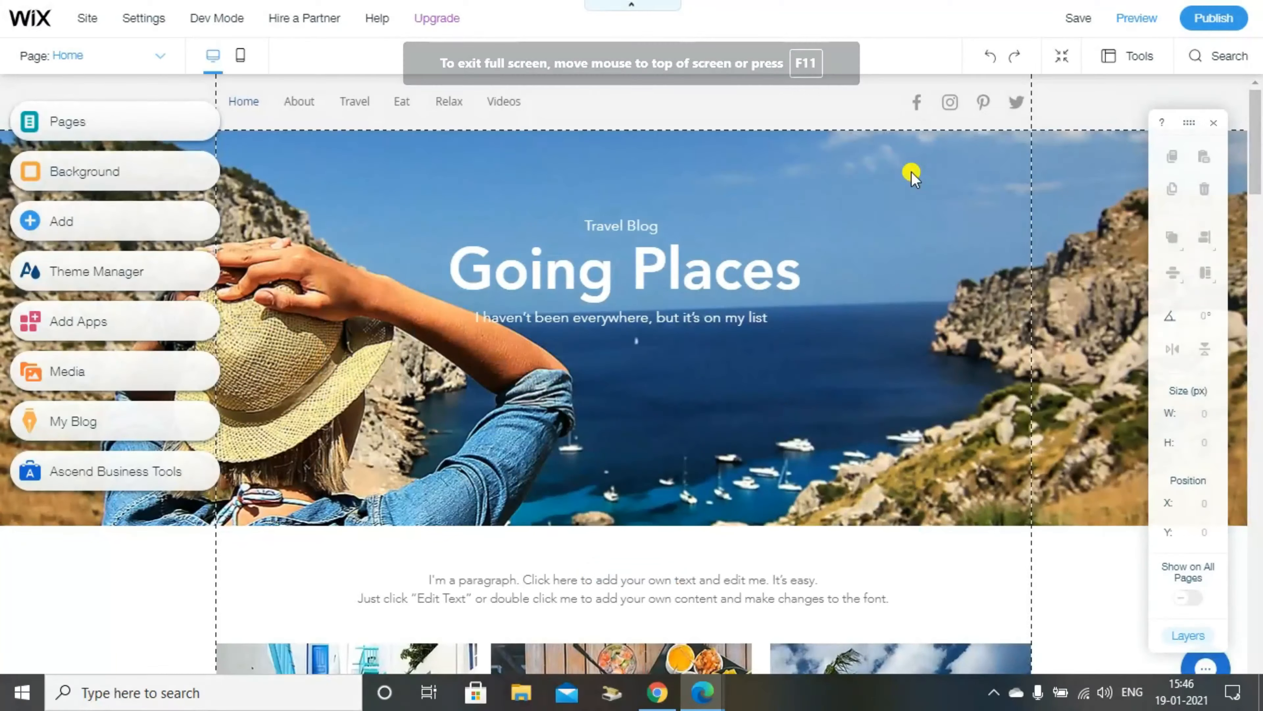
pyautogui.hotkey('ctrl', '-')
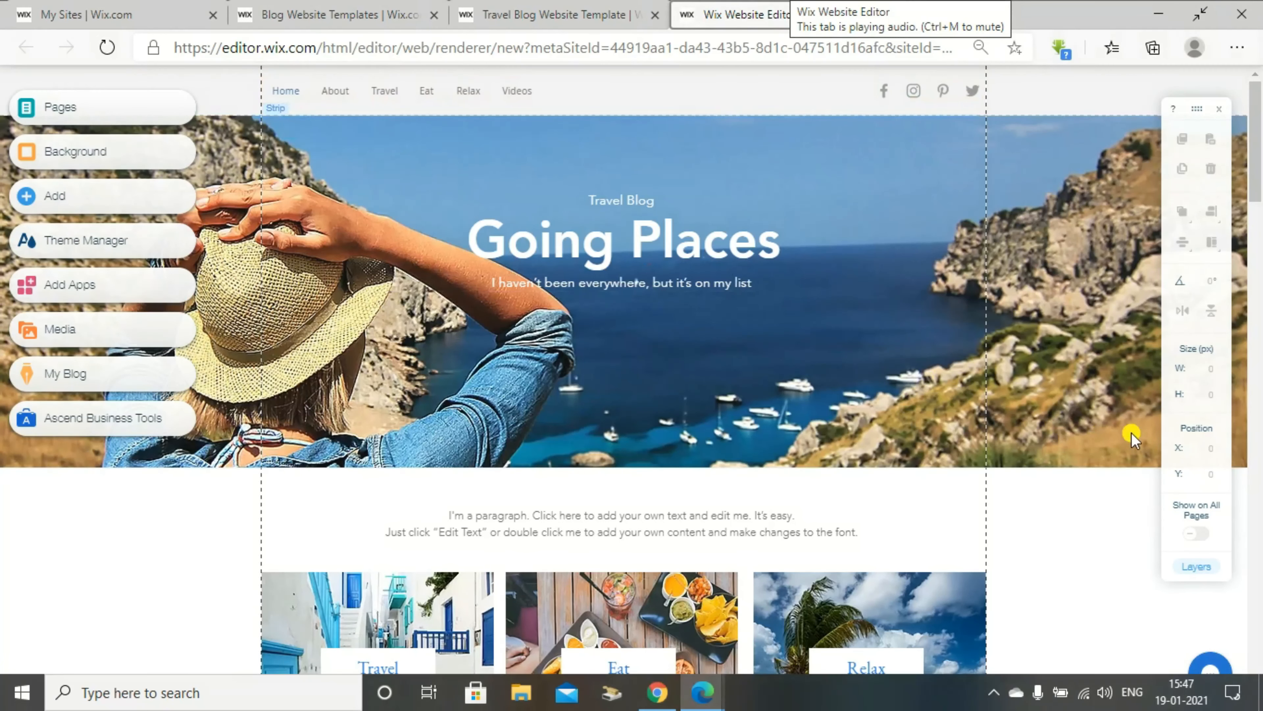
# Look over the Travel Blog home page in the editor, from the header image to the featured-in logos.
pyautogui.moveTo(1258, 169); pyautogui.dragTo(1257, 234)
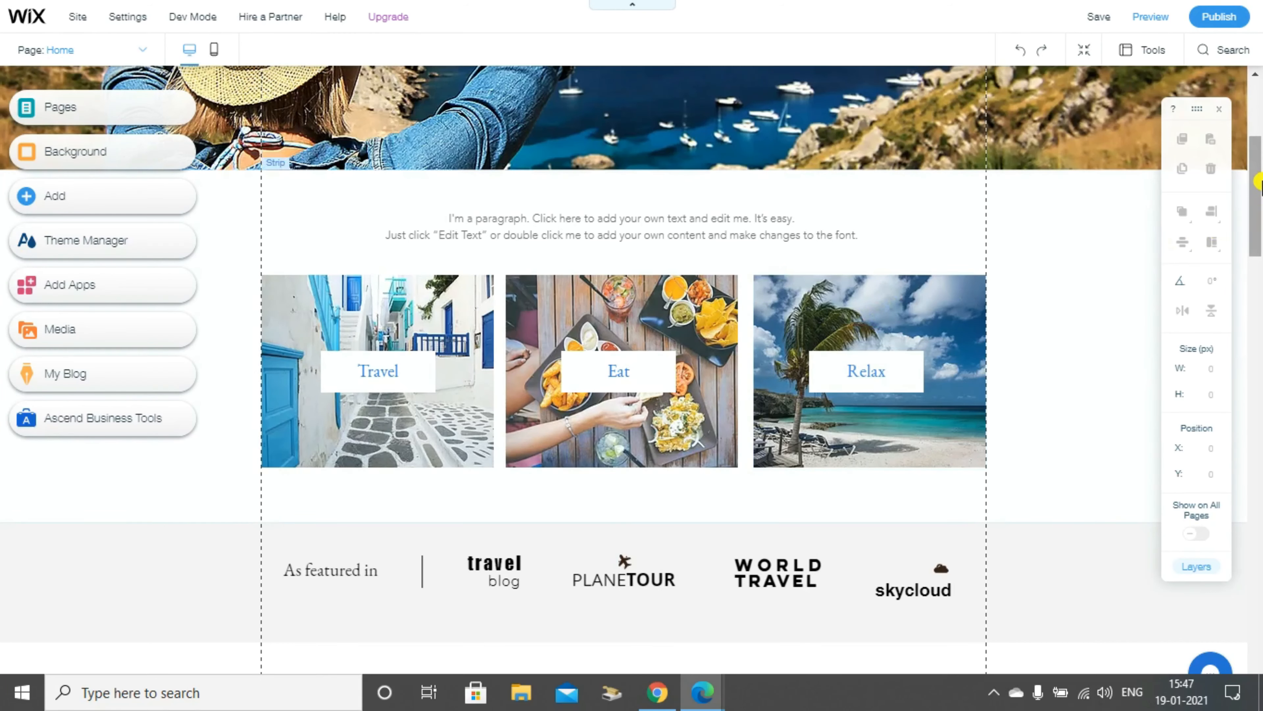
pyautogui.moveTo(1250, 192); pyautogui.dragTo(1223, 75)
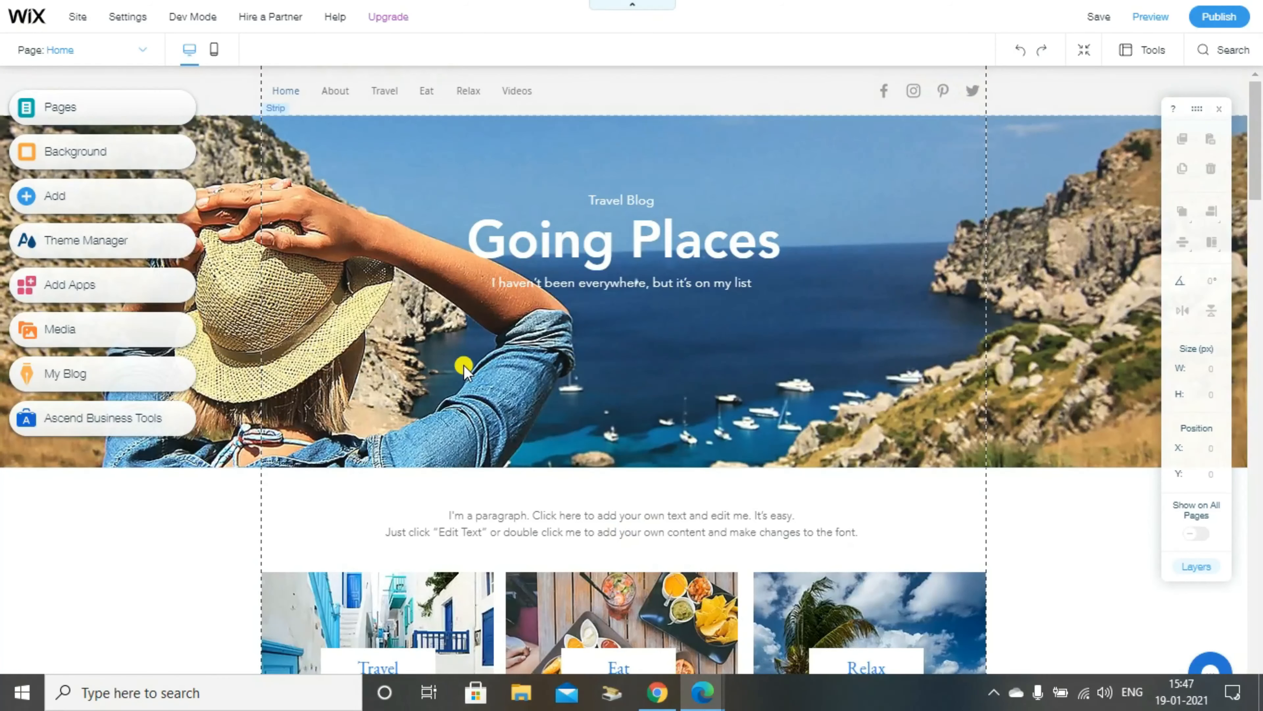
pyautogui.click(387, 155)
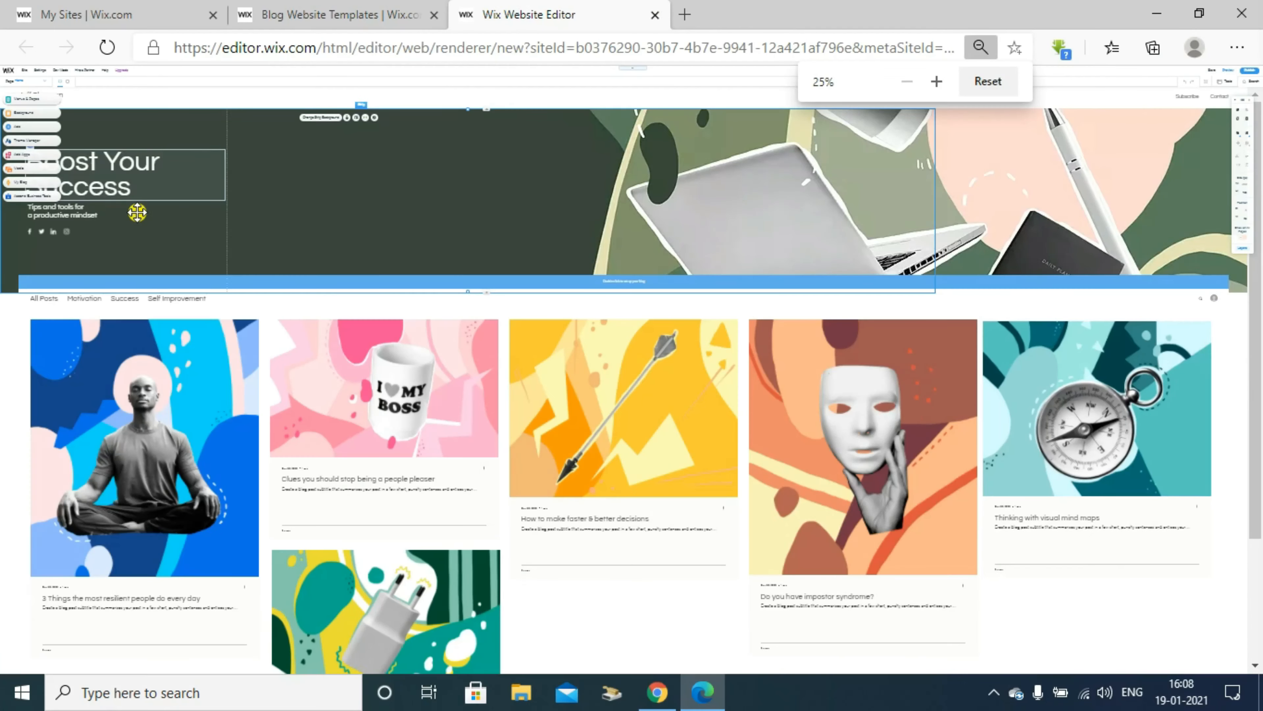
# Open the page background settings of the "Boost Your Success" blog site and bring up the image chooser for the background.
pyautogui.hotkey('ctrl', '+')
pyautogui.hotkey('ctrl', '+')
pyautogui.hotkey('ctrl', '+')
pyautogui.hotkey('ctrl', '+')
pyautogui.hotkey('ctrl', '+')
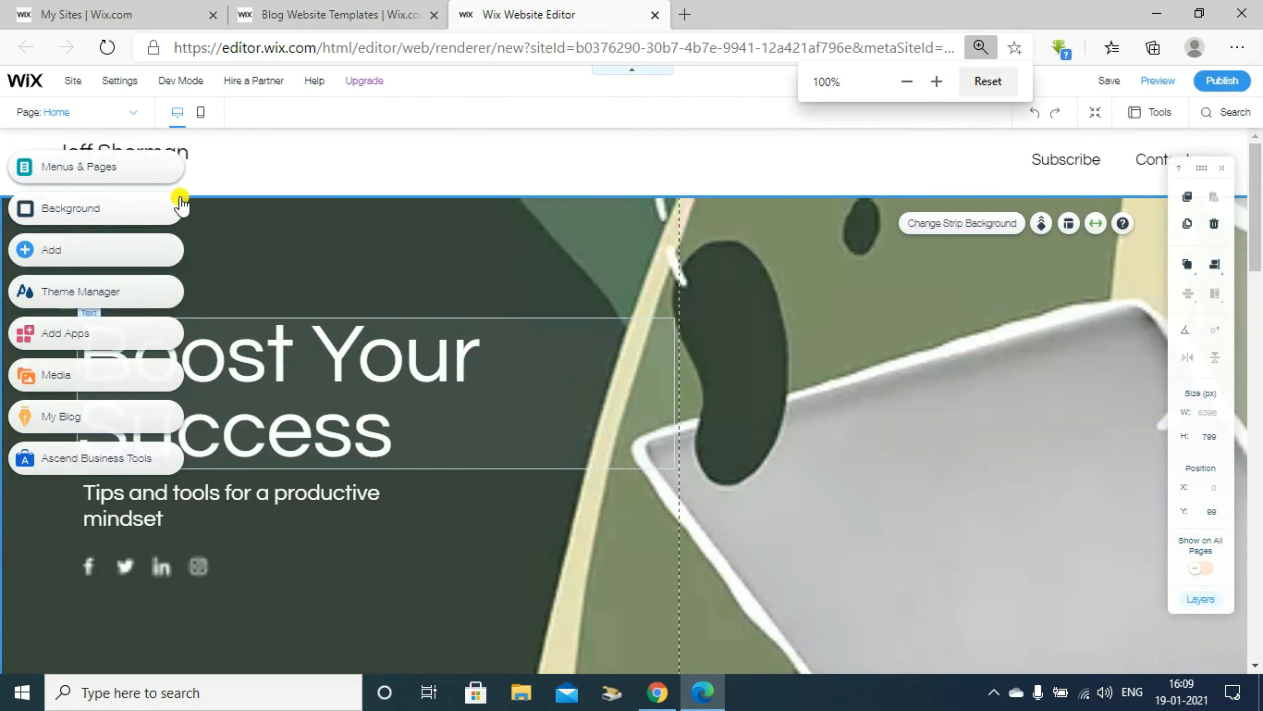
pyautogui.hotkey('ctrl', '-')
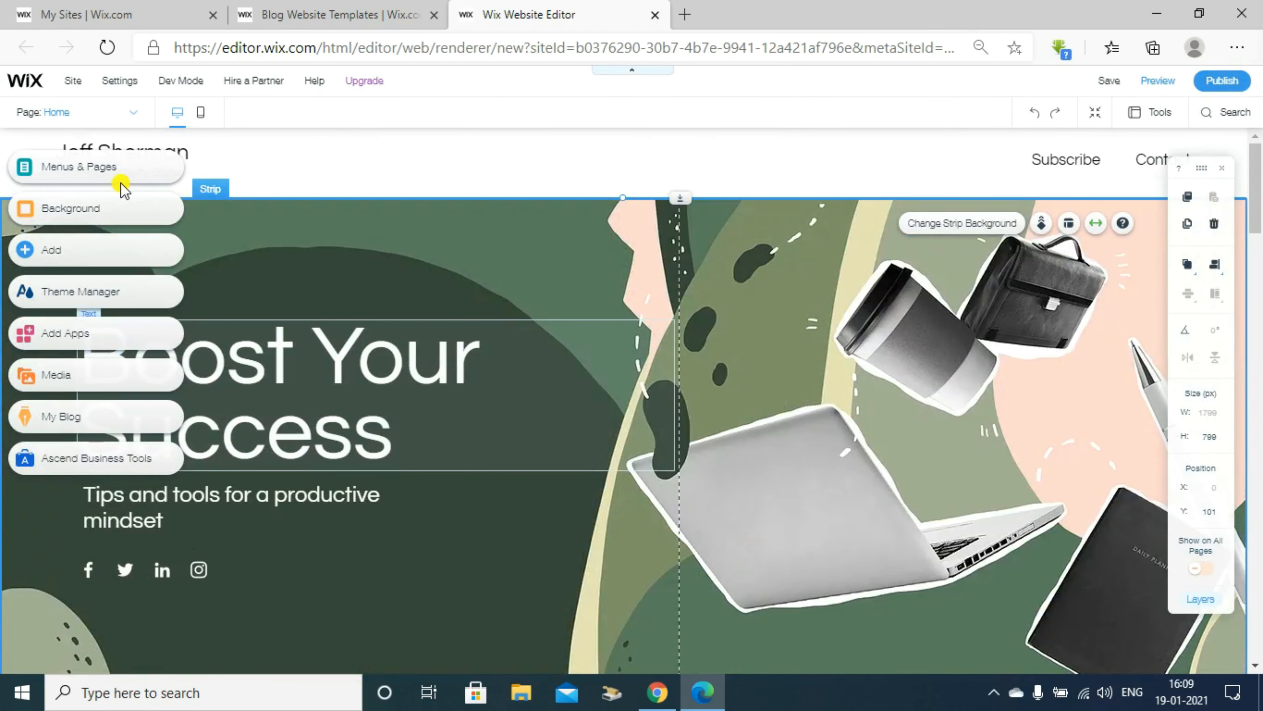
pyautogui.click(123, 216)
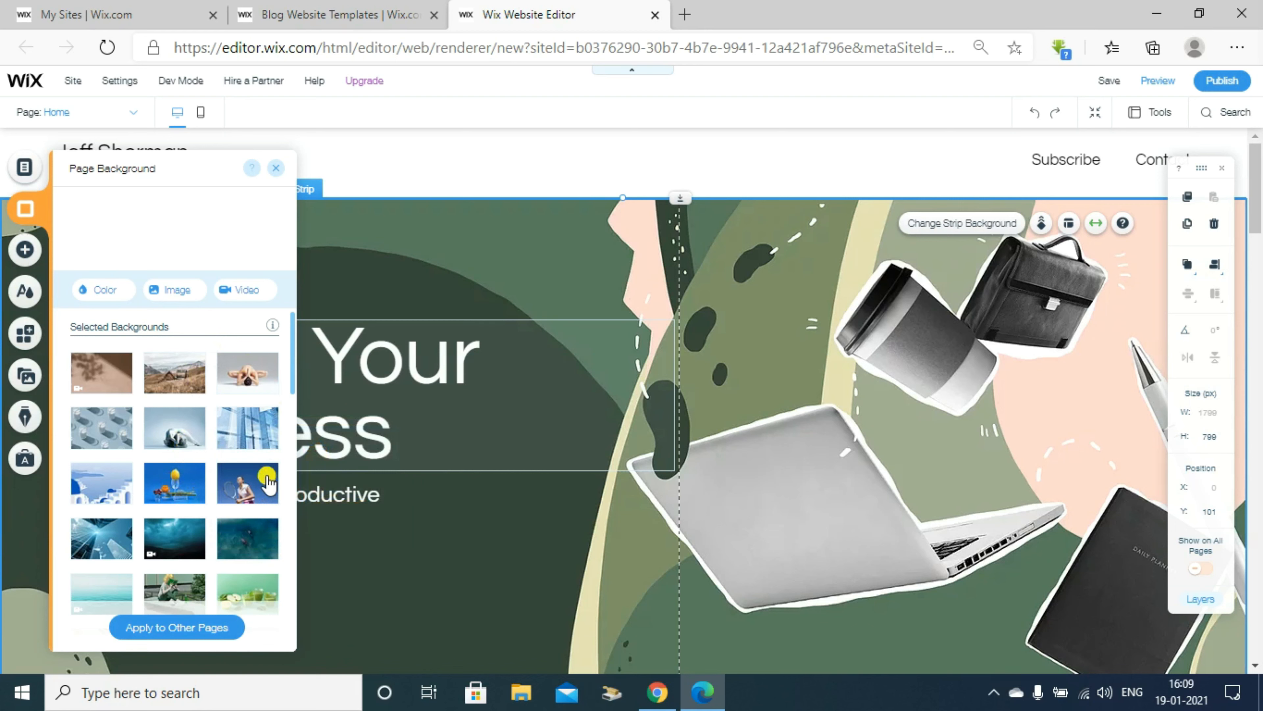
pyautogui.click(193, 297)
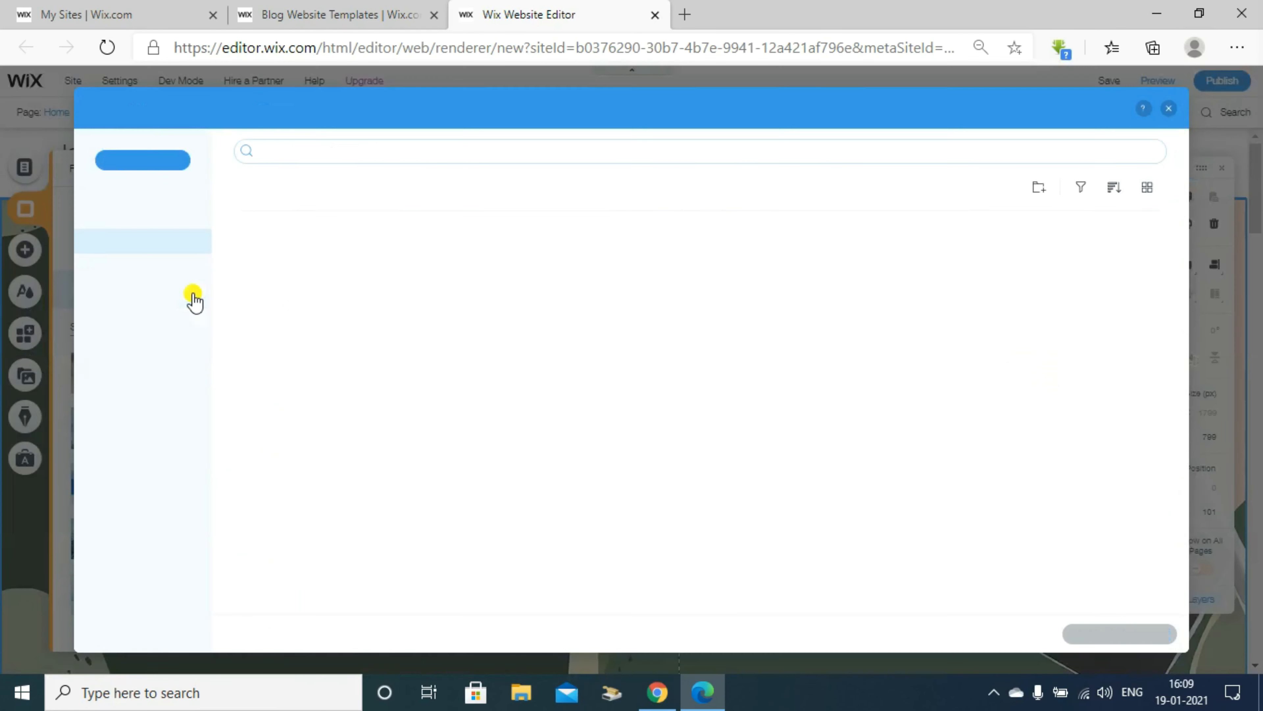
pyautogui.click(192, 293)
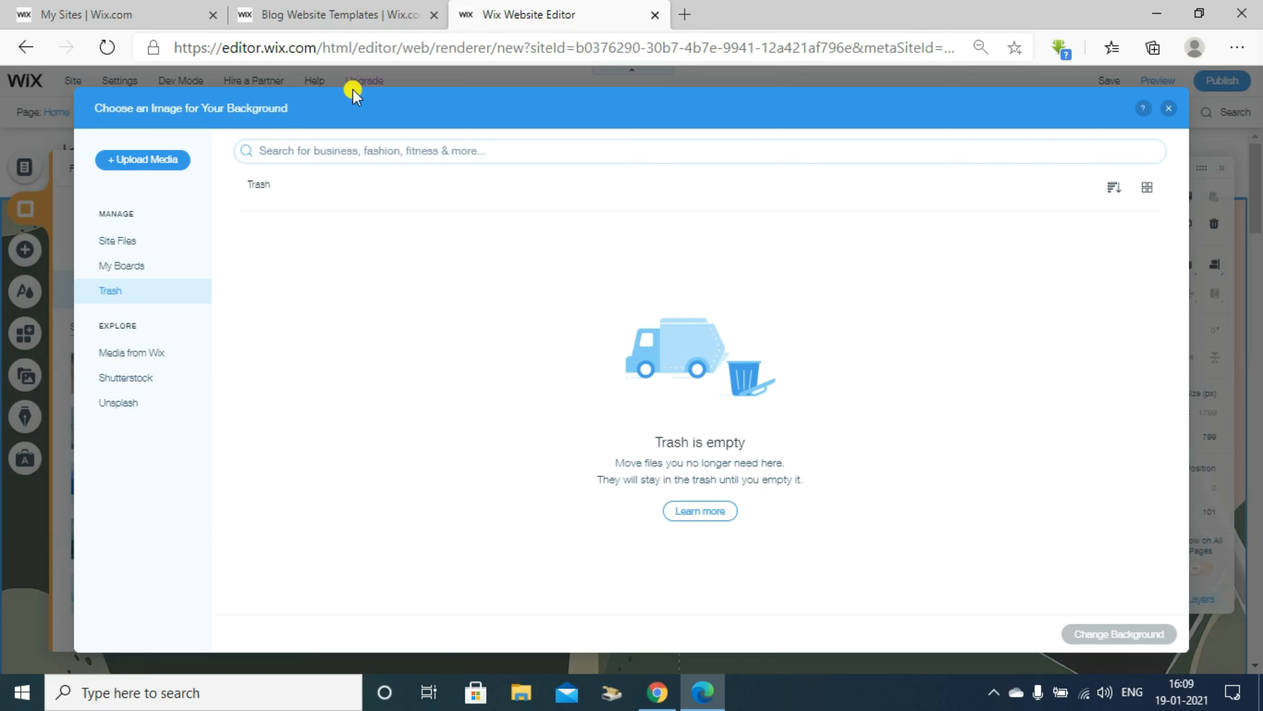
# Search the media library for "tech" background images.
pyautogui.click(357, 156)
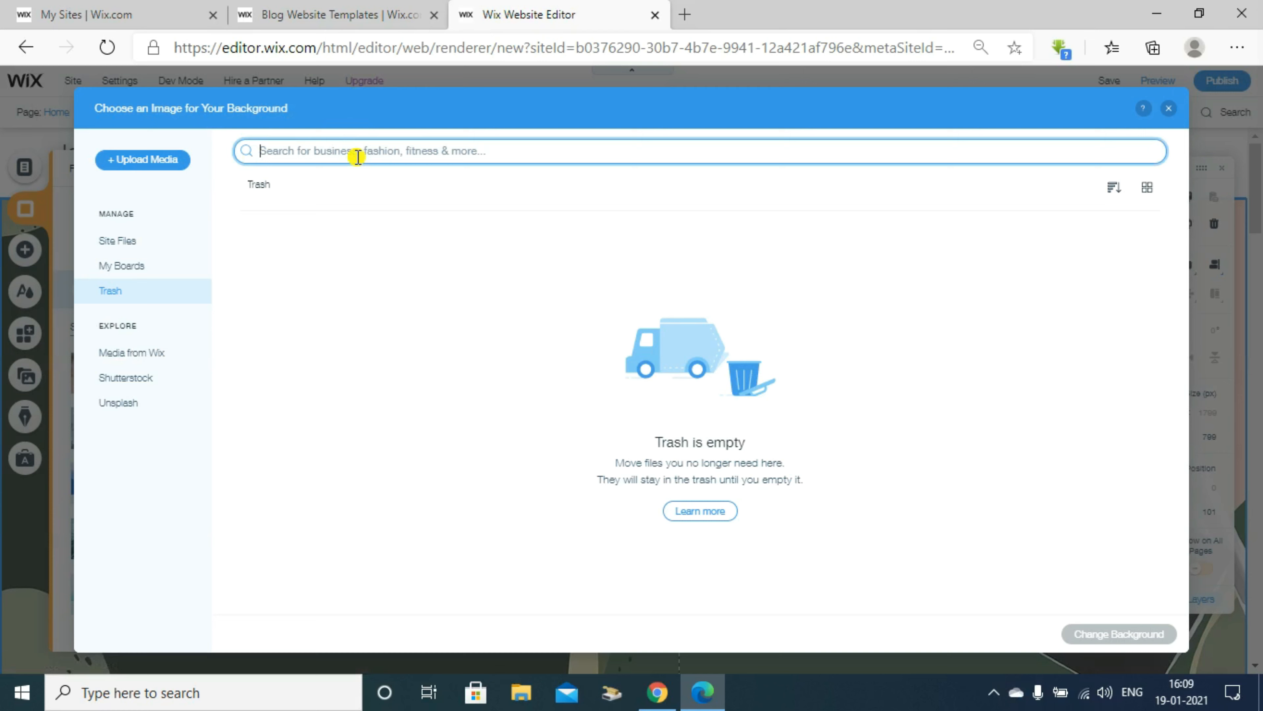
pyautogui.write('tec')
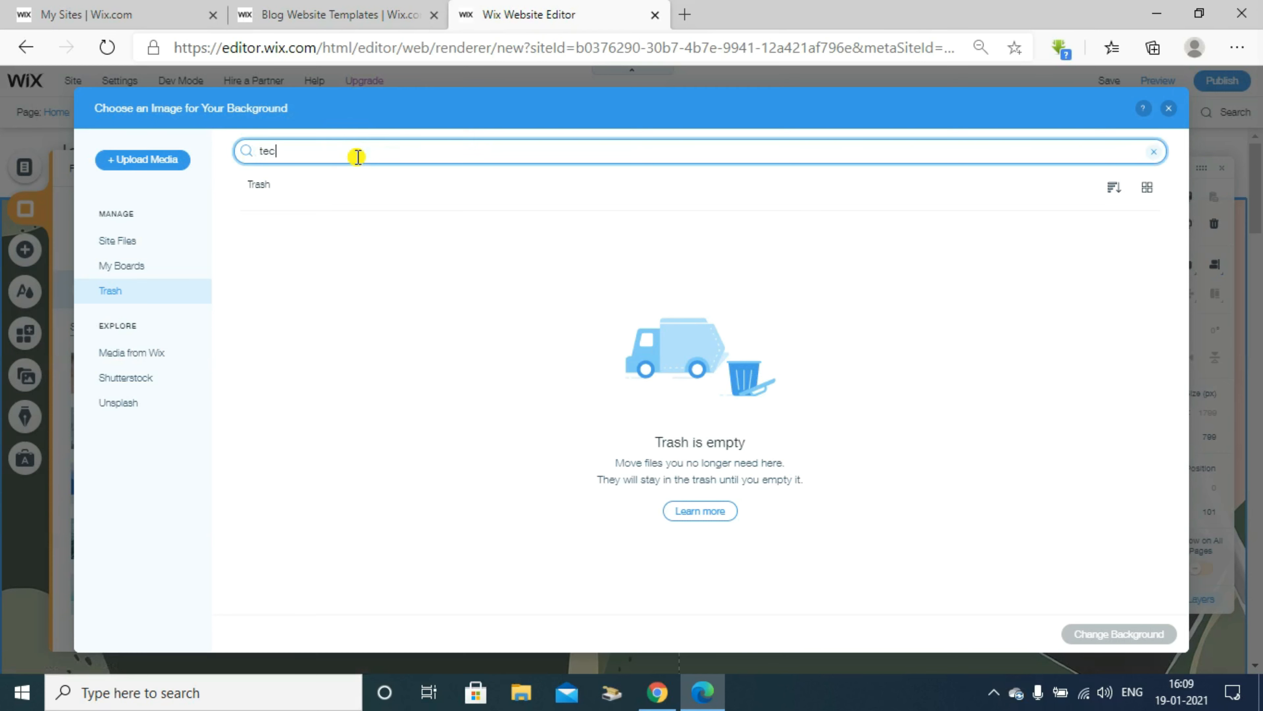
pyautogui.press('Return')
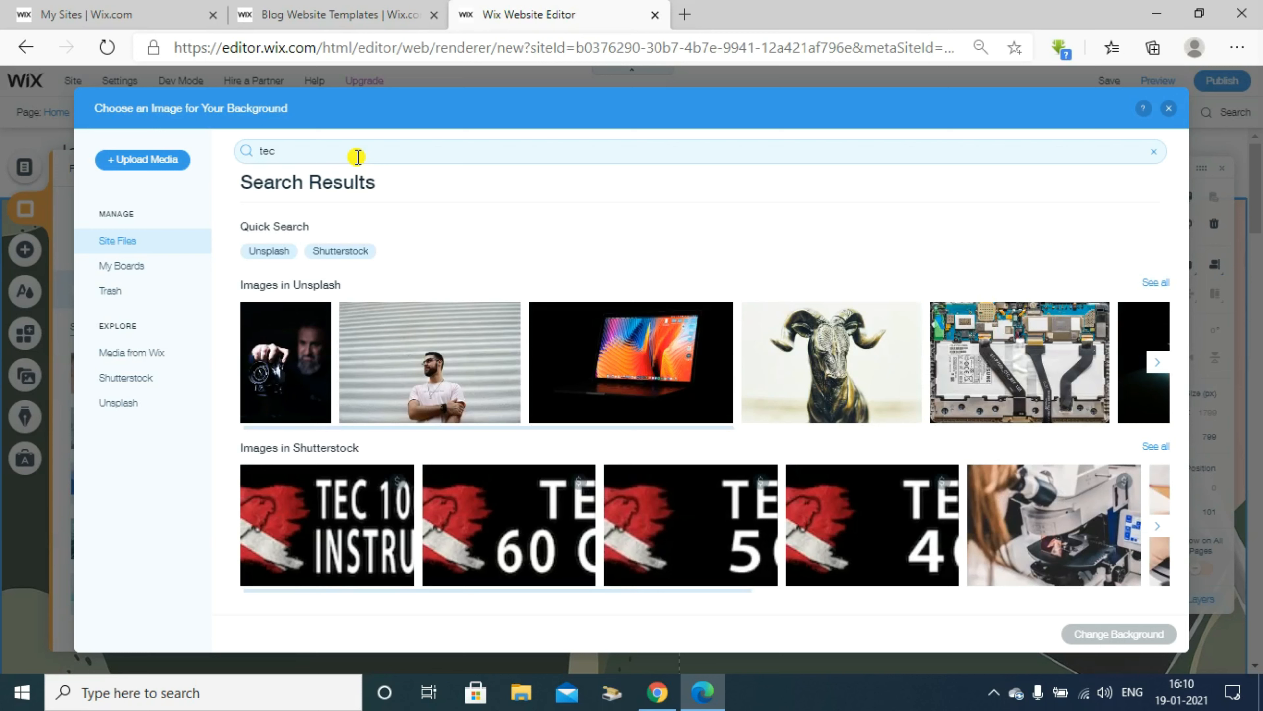
pyautogui.click(358, 157)
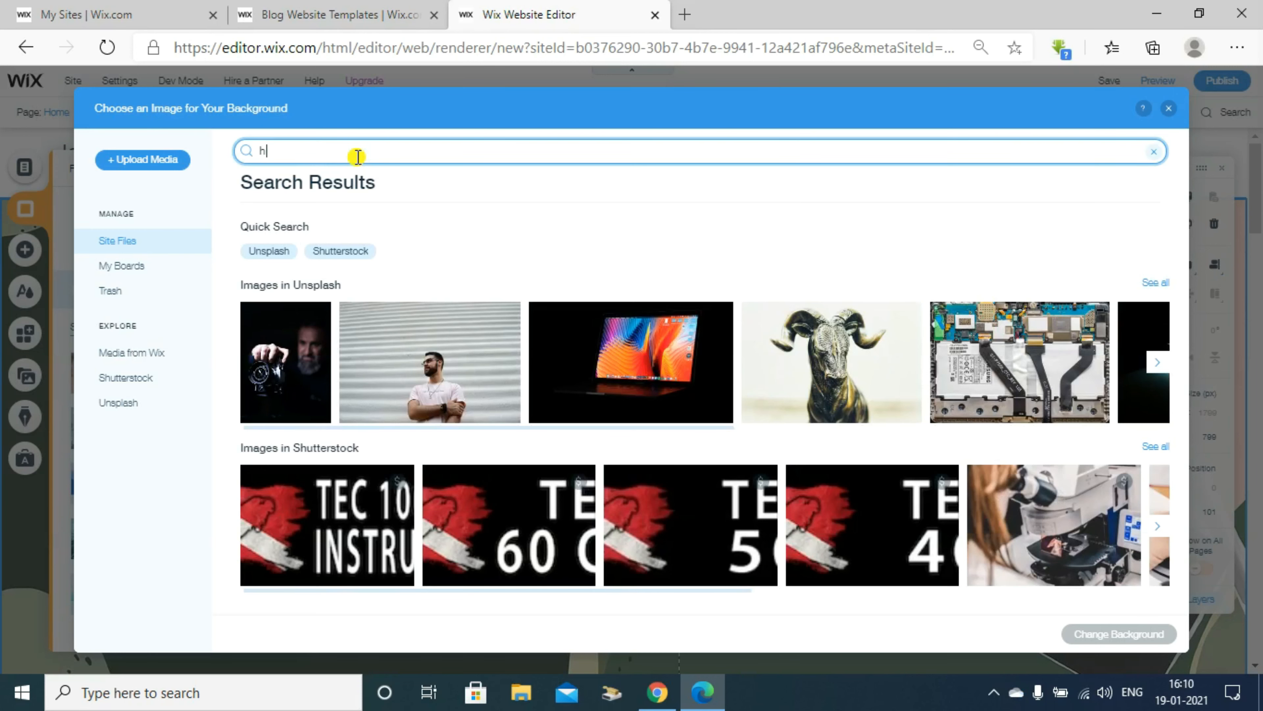
pyautogui.press('BackSpace')
pyautogui.write('tec')
pyautogui.press('Return')
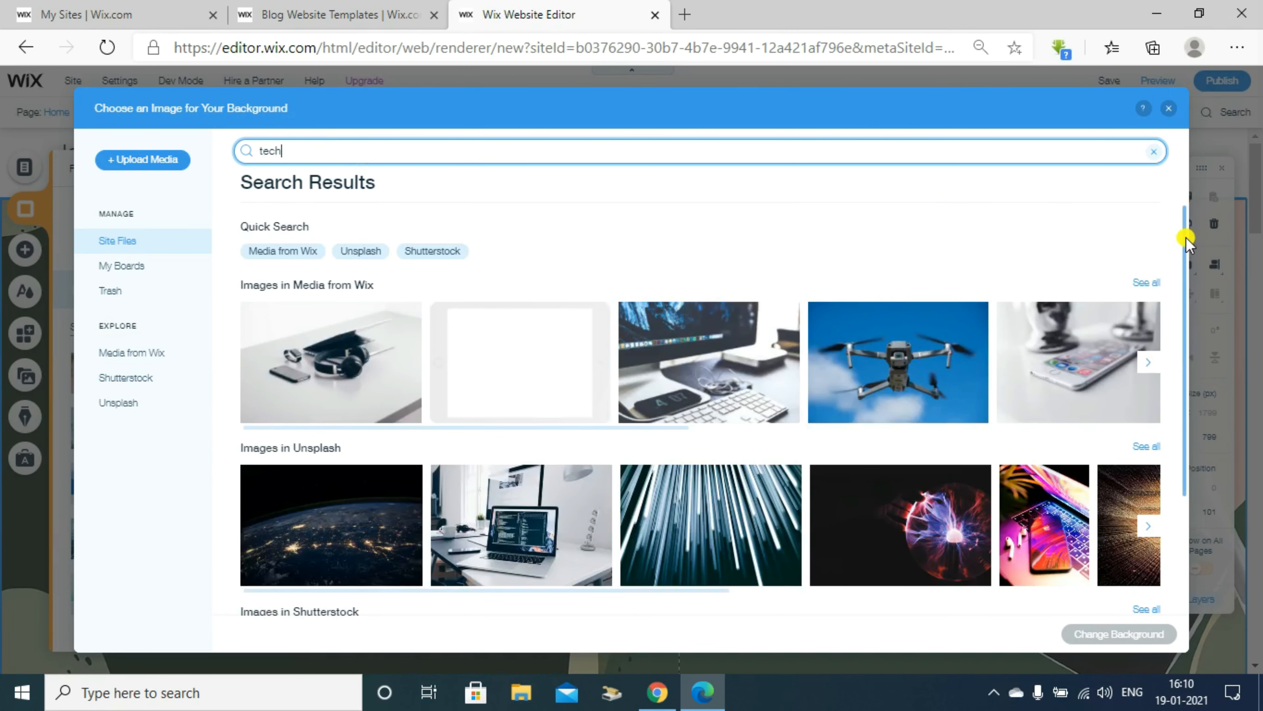
# Set the Tech Accessories image from Media from Wix as the home page background.
pyautogui.moveTo(1186, 238); pyautogui.dragTo(1174, 385)
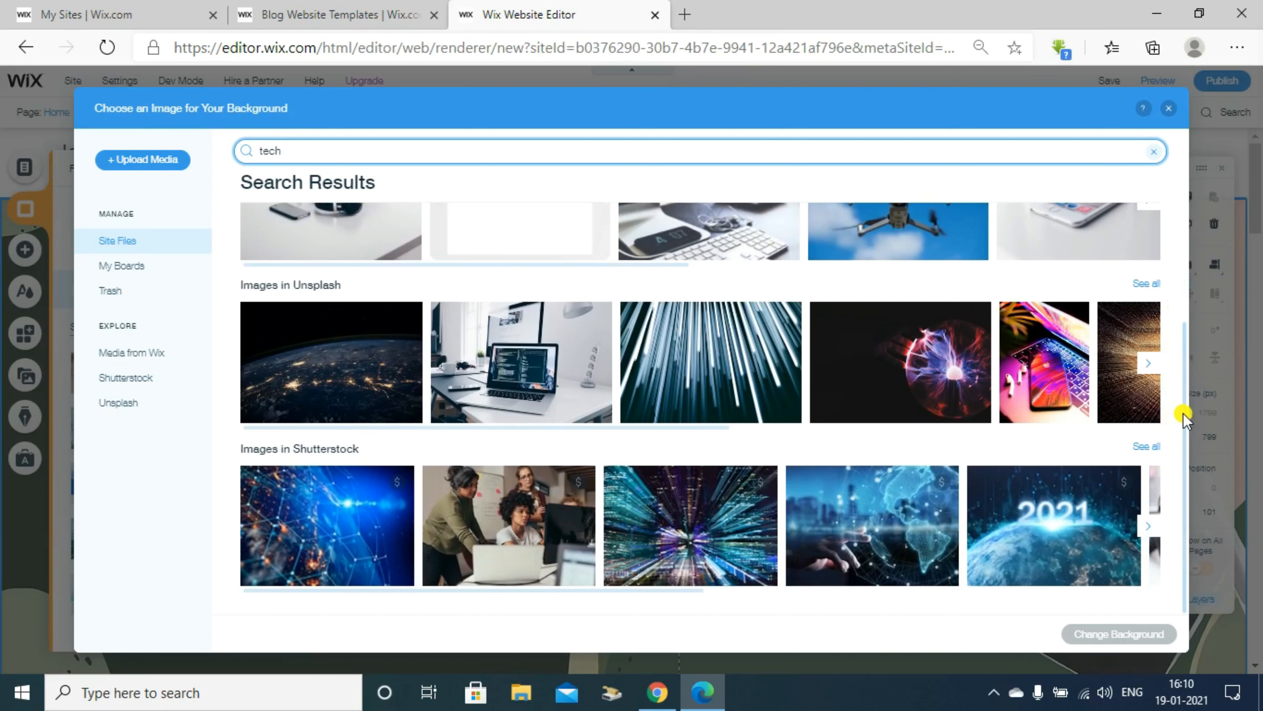
pyautogui.moveTo(1189, 412); pyautogui.dragTo(1186, 334)
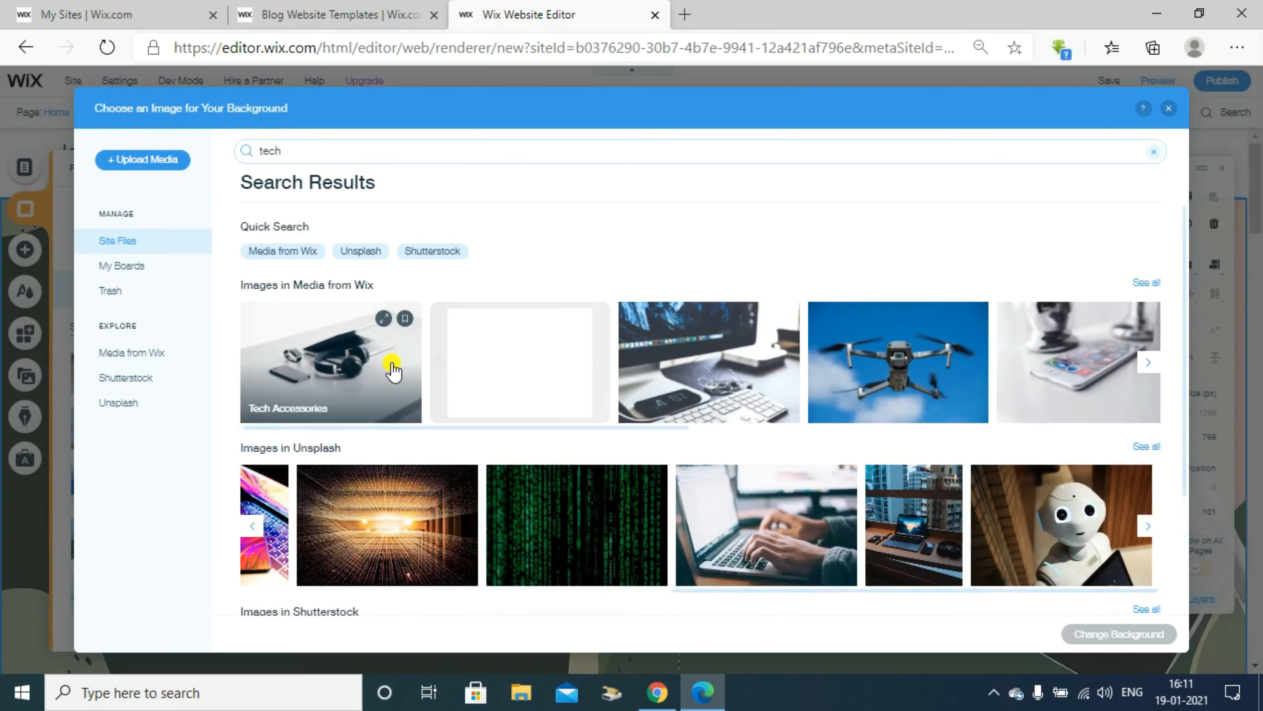
pyautogui.click(392, 371)
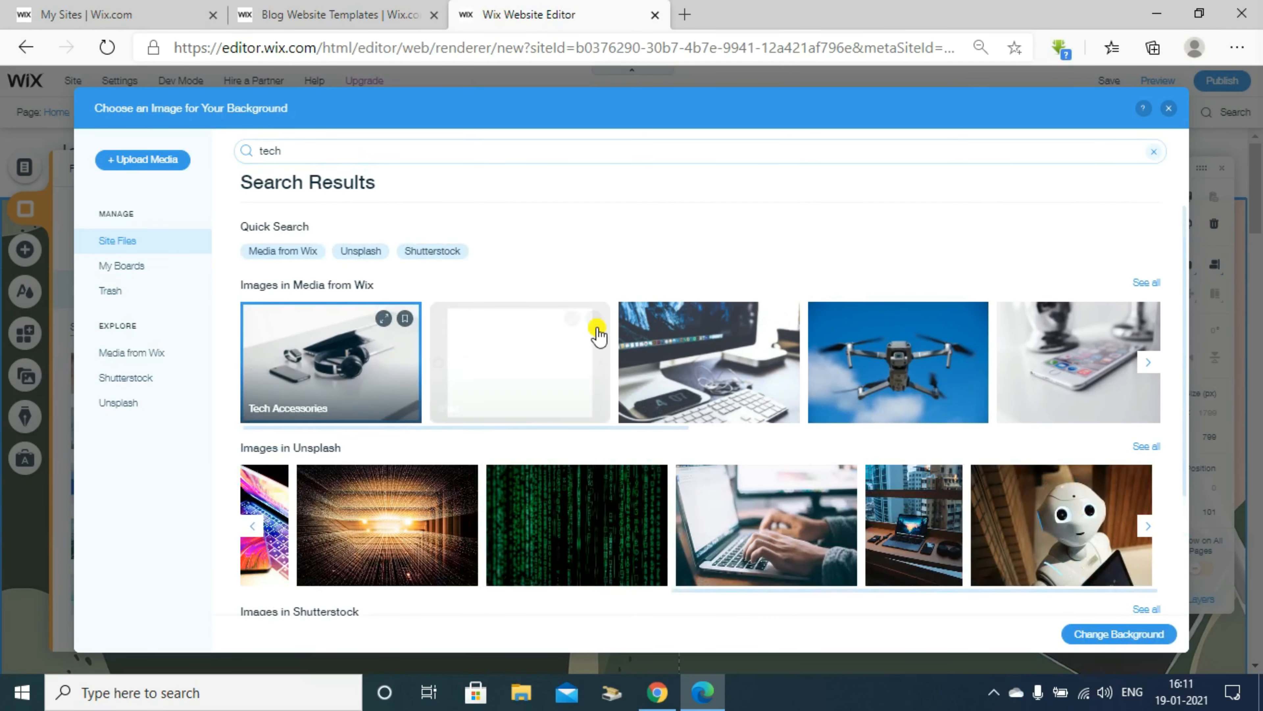
pyautogui.click(1132, 634)
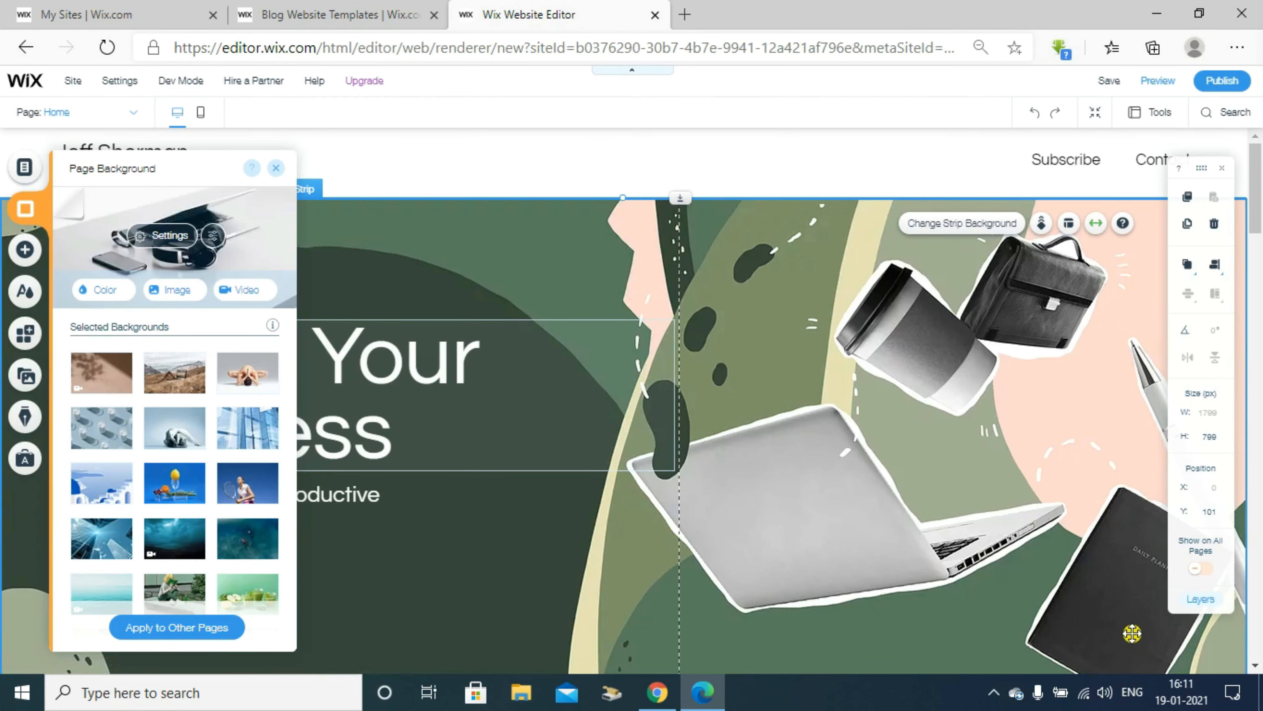
# Apply the home page's Tech Accessories background to all pages, including the Post page.
pyautogui.click(1132, 634)
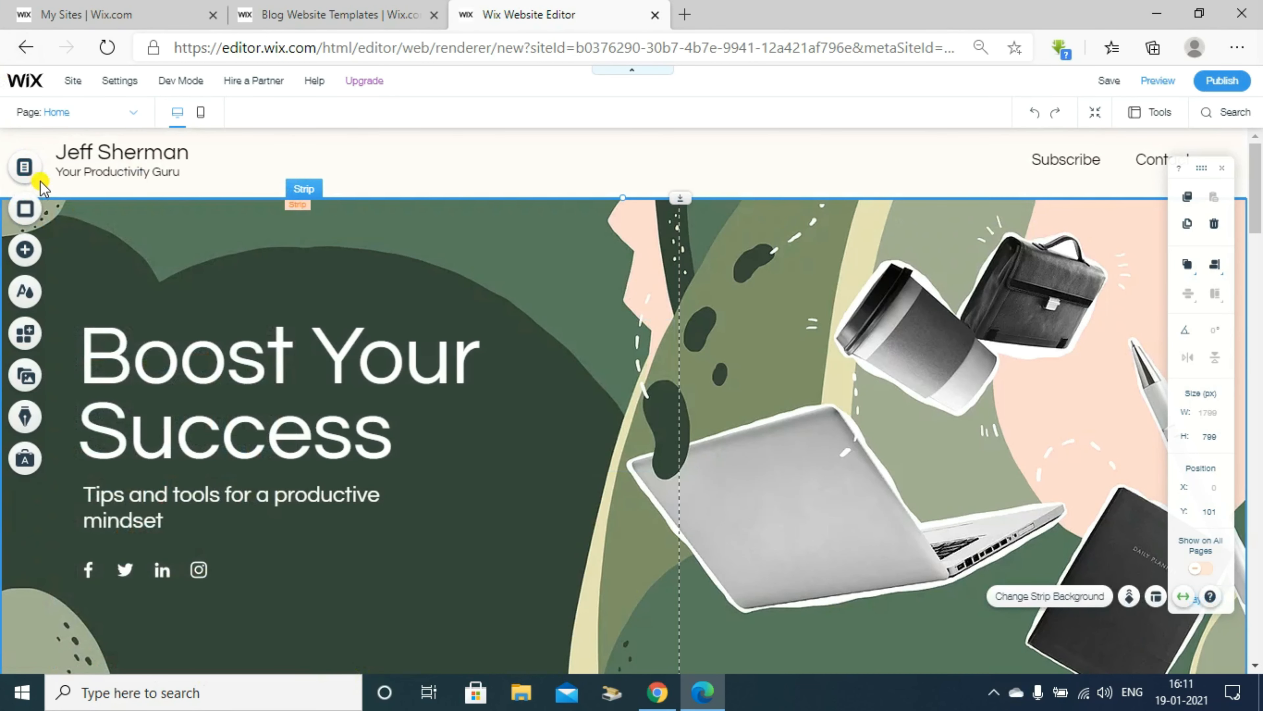
pyautogui.click(27, 227)
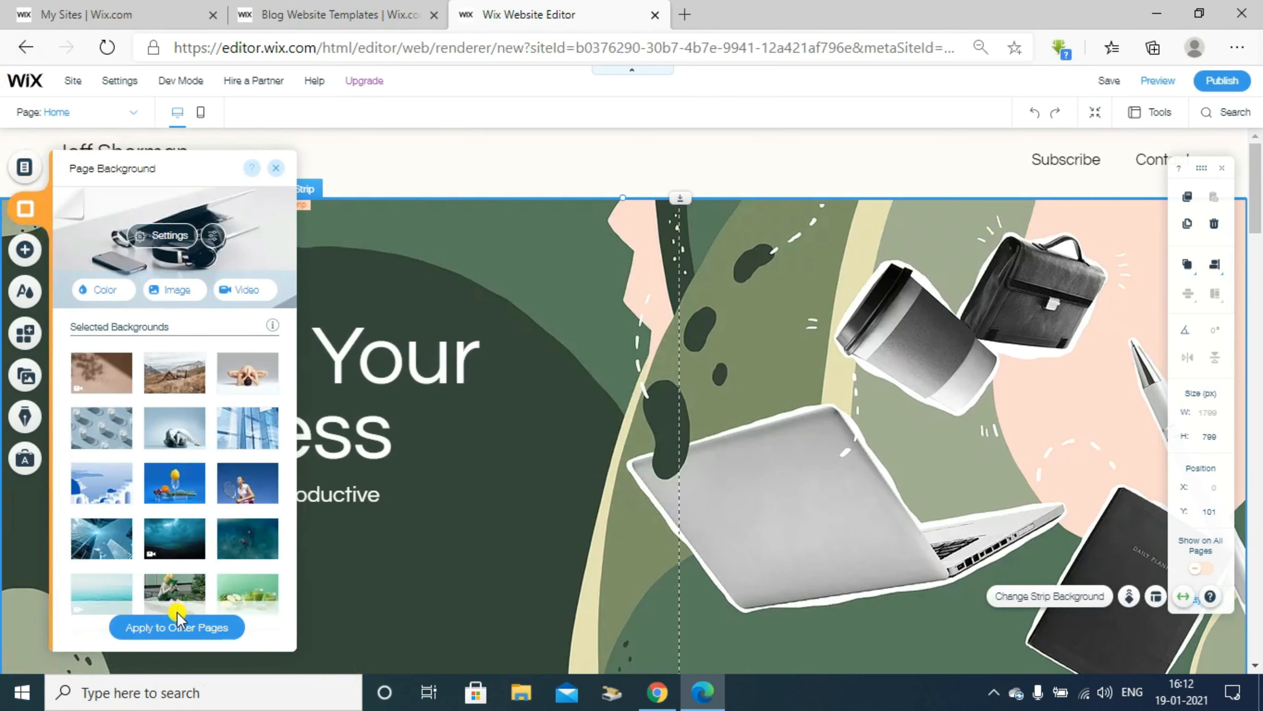
pyautogui.click(179, 627)
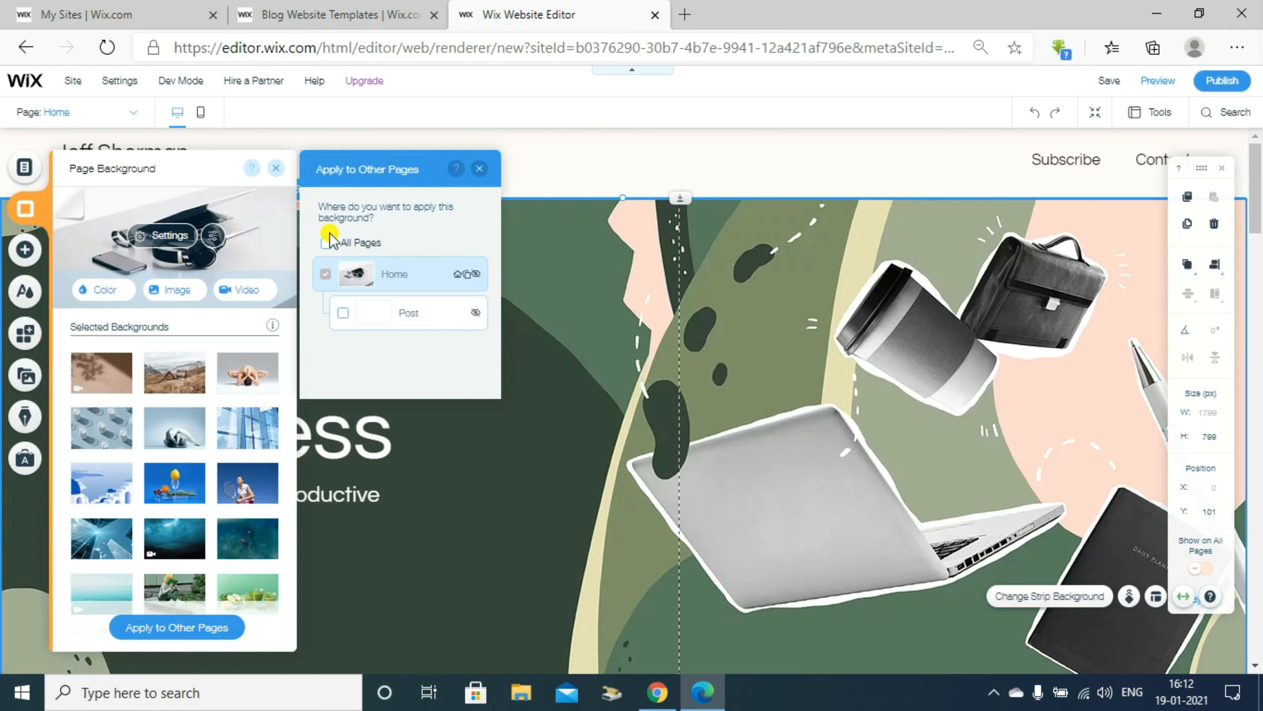
pyautogui.click(326, 244)
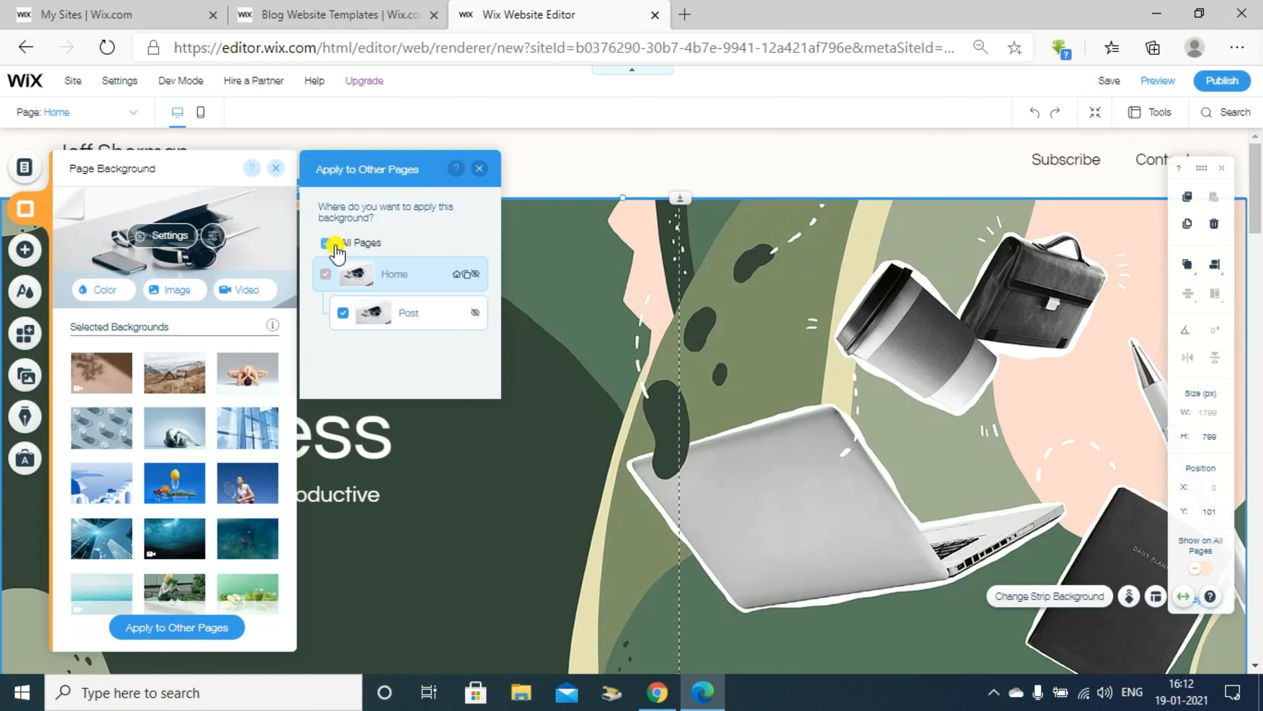
pyautogui.click(204, 628)
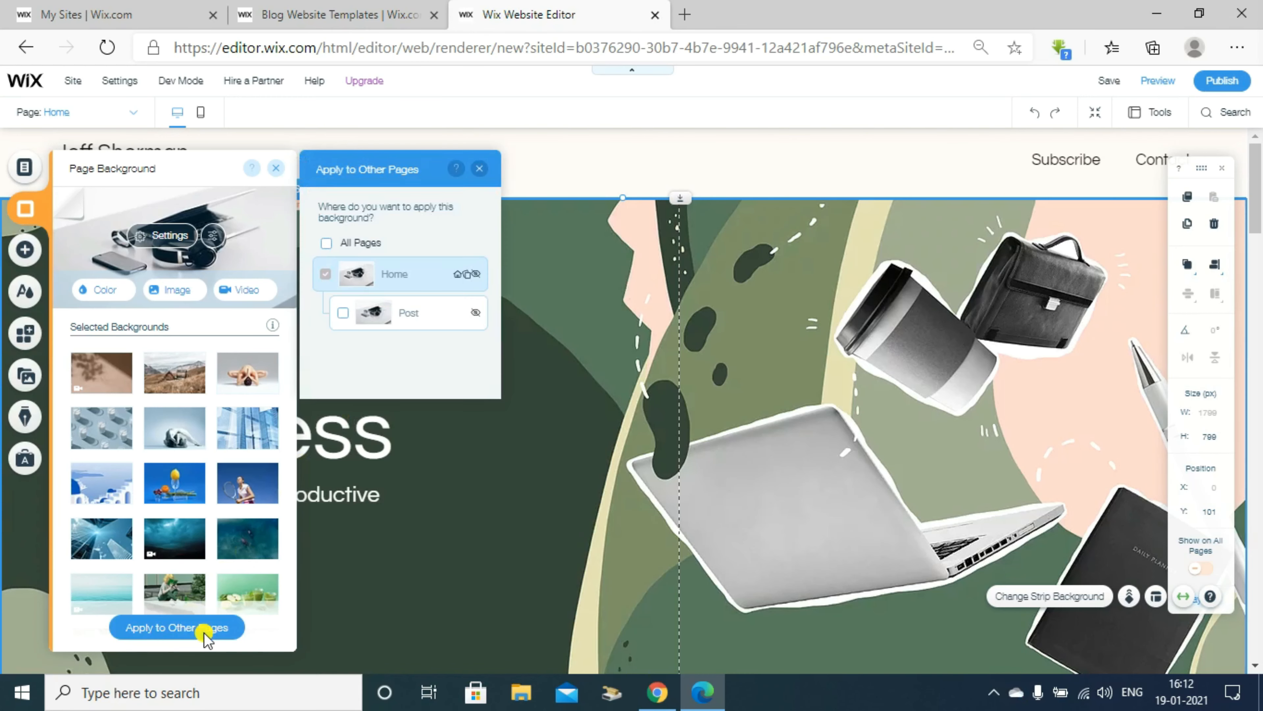
pyautogui.click(204, 628)
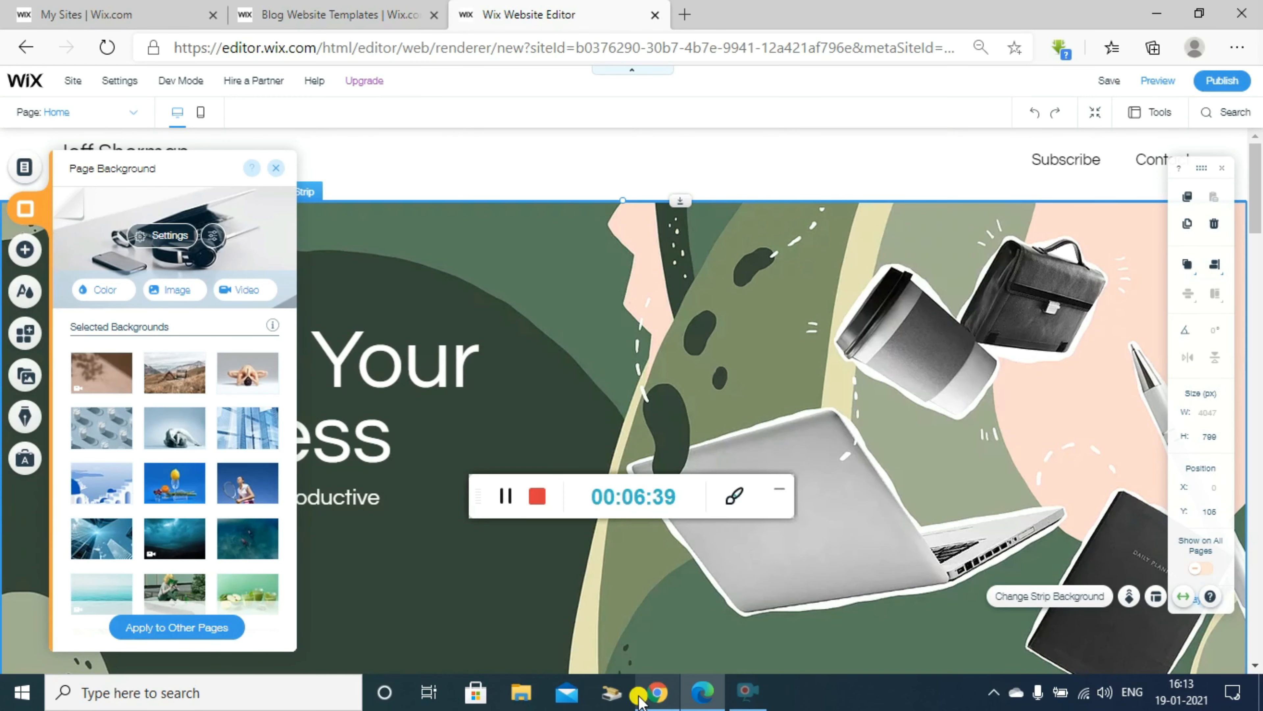